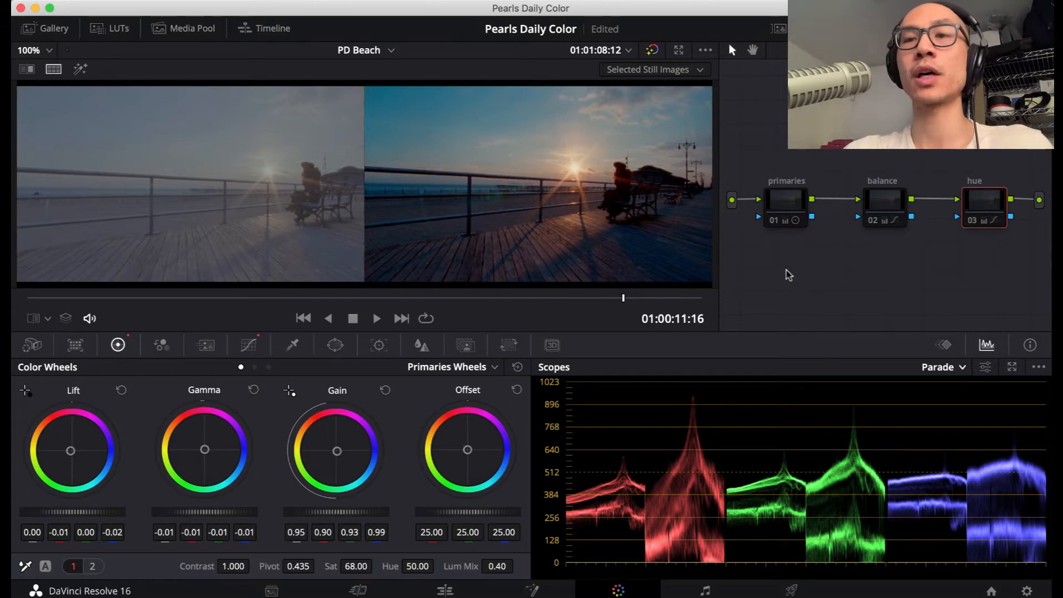
# Step: Select the primaries node and enable it so its correction applies to the current clip
pyautogui.rightClick(908, 283)
pyautogui.click(930, 251)
pyautogui.click(787, 199)
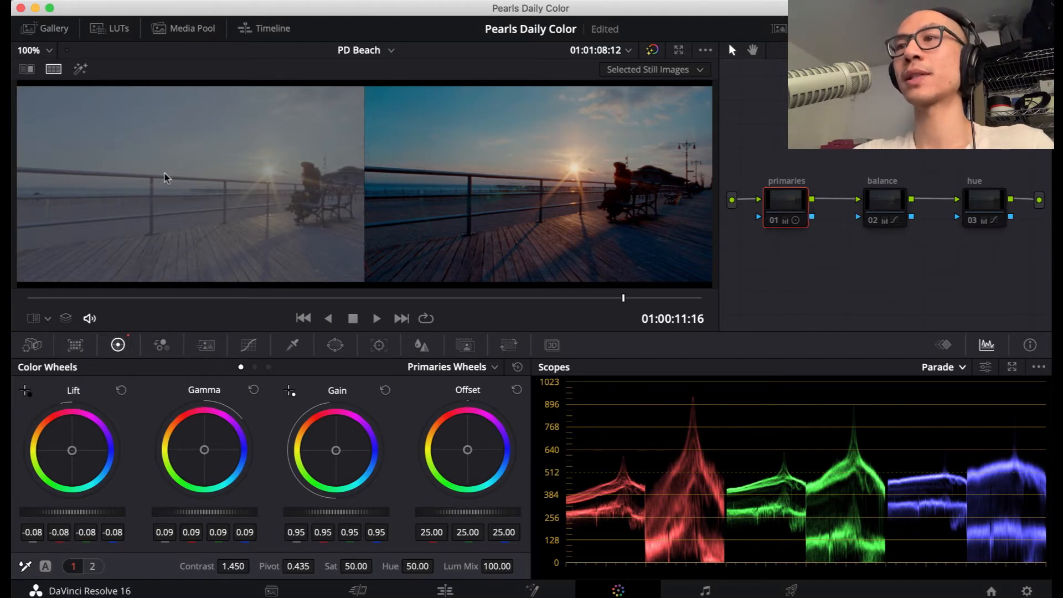
pyautogui.click(773, 221)
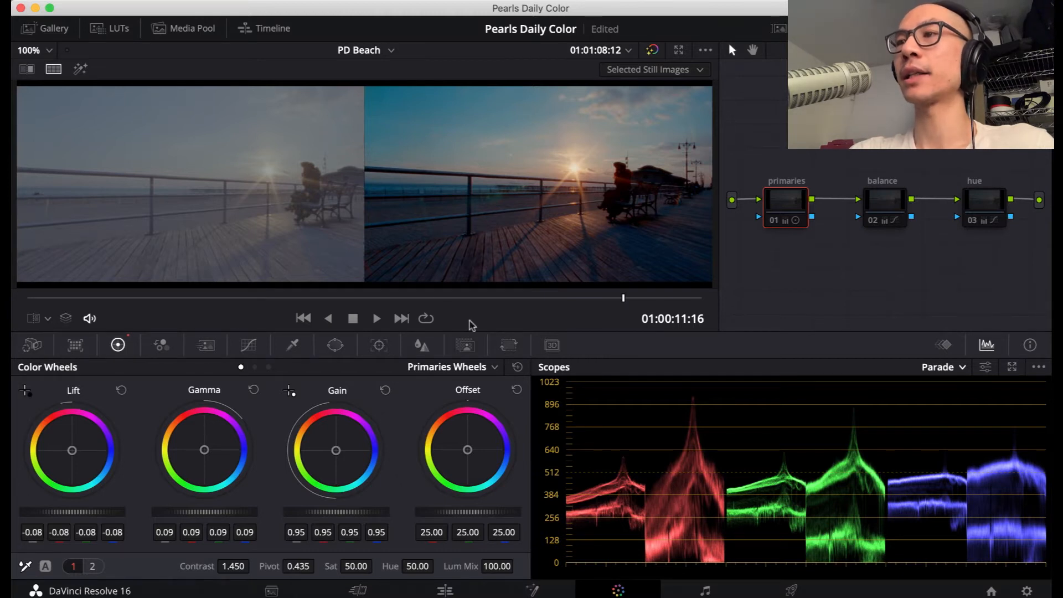
pyautogui.click(772, 221)
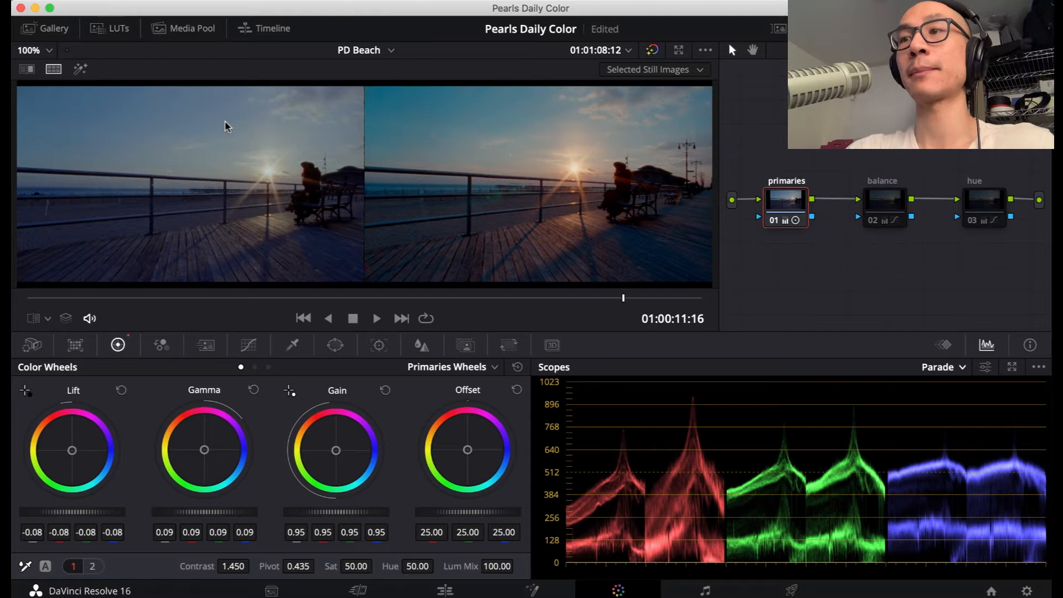
# Step: Enable the balance node and display its colour controls as Primaries Bars
pyautogui.click(875, 209)
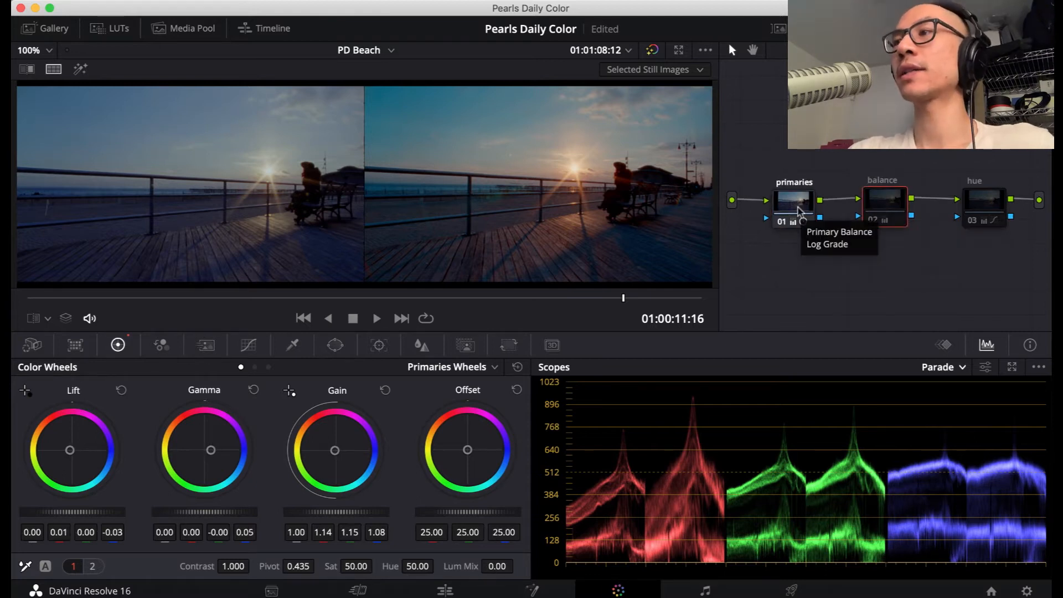
pyautogui.click(874, 219)
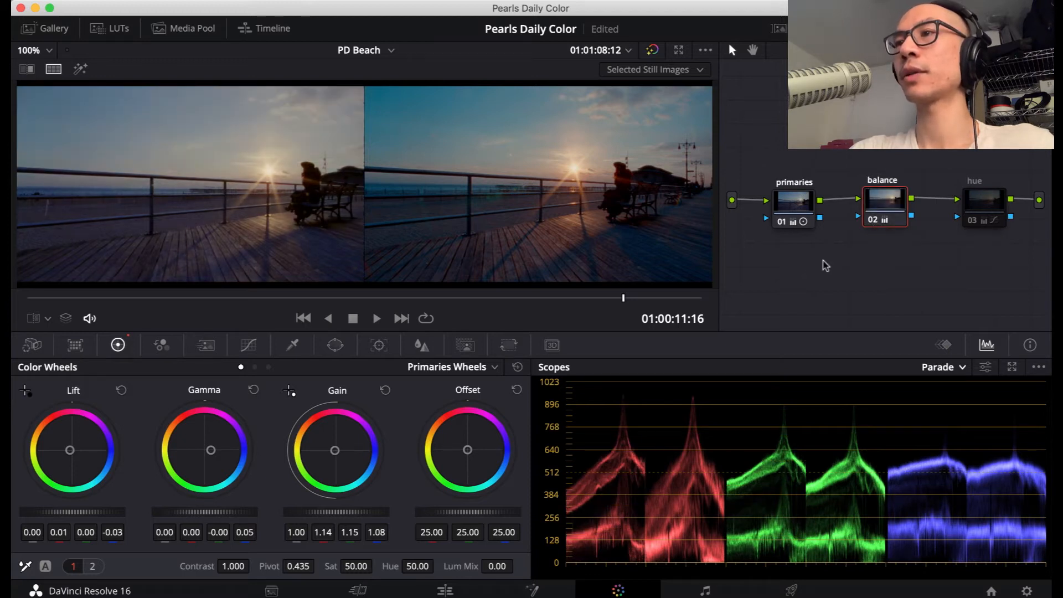
pyautogui.click(93, 566)
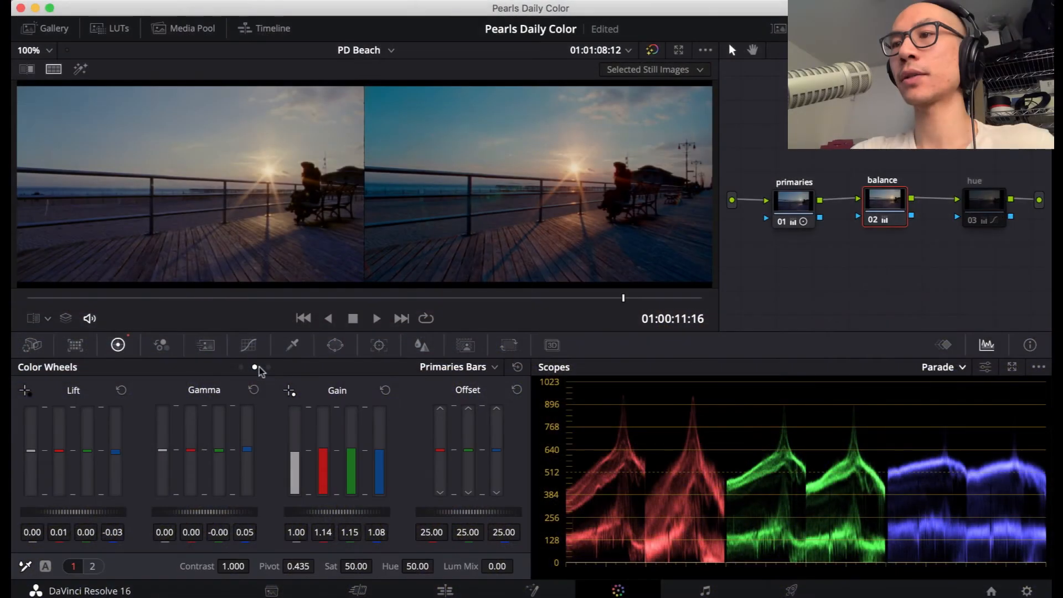
pyautogui.click(269, 367)
pyautogui.click(255, 367)
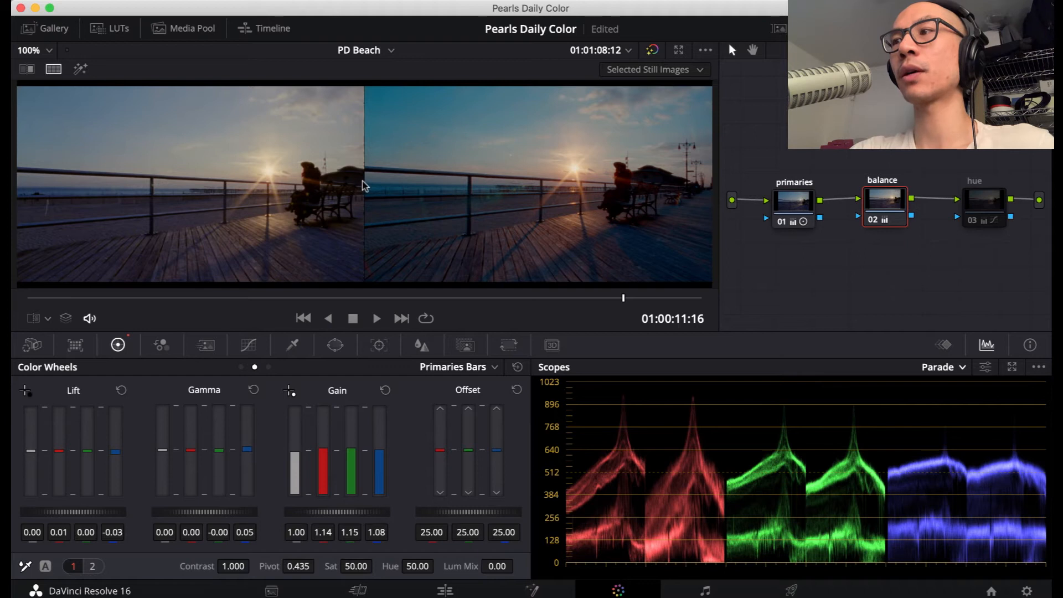
# Step: Switch the primaries and balance nodes off and back on to compare the image before and after
pyautogui.click(782, 221)
pyautogui.click(873, 220)
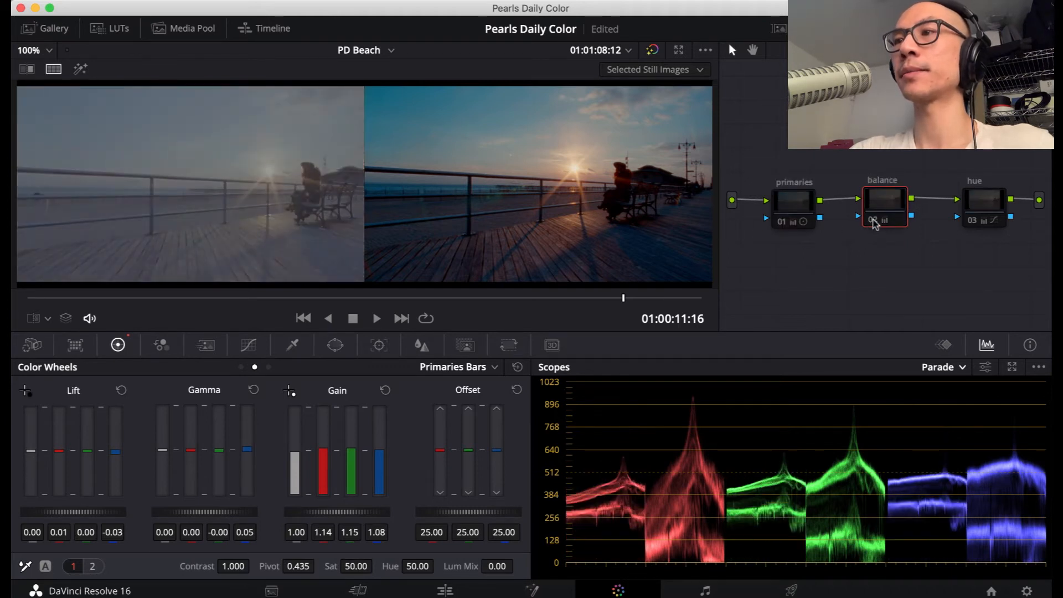
pyautogui.click(783, 221)
pyautogui.hotkey('ctrl', 'd')
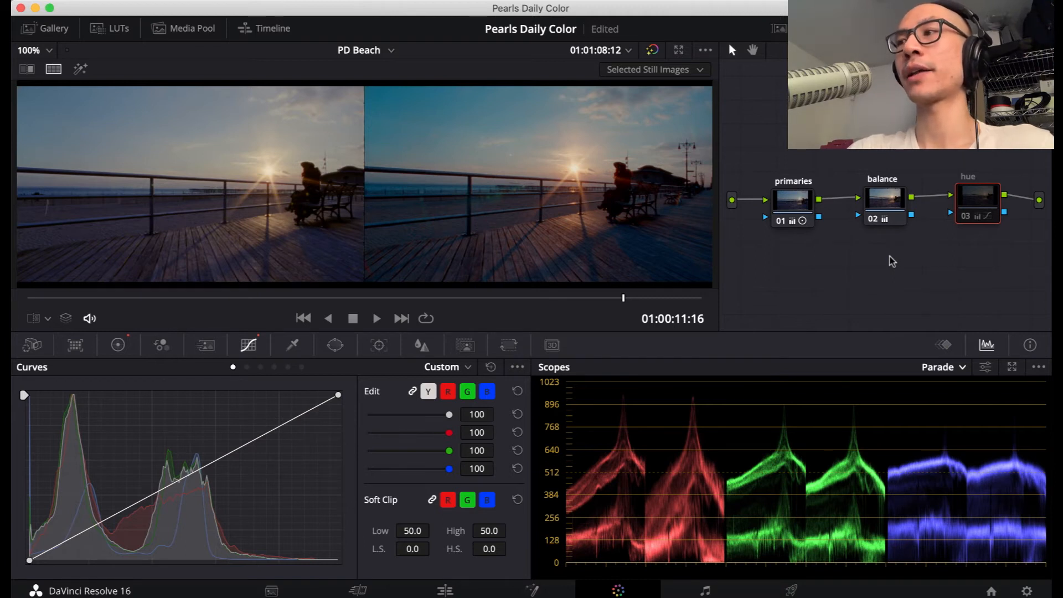
# Step: Select the hue node and examine its Hue Vs Hue, Hue Vs Sat and Hue Vs Lum curves
pyautogui.moveTo(972, 215); pyautogui.dragTo(961, 204)
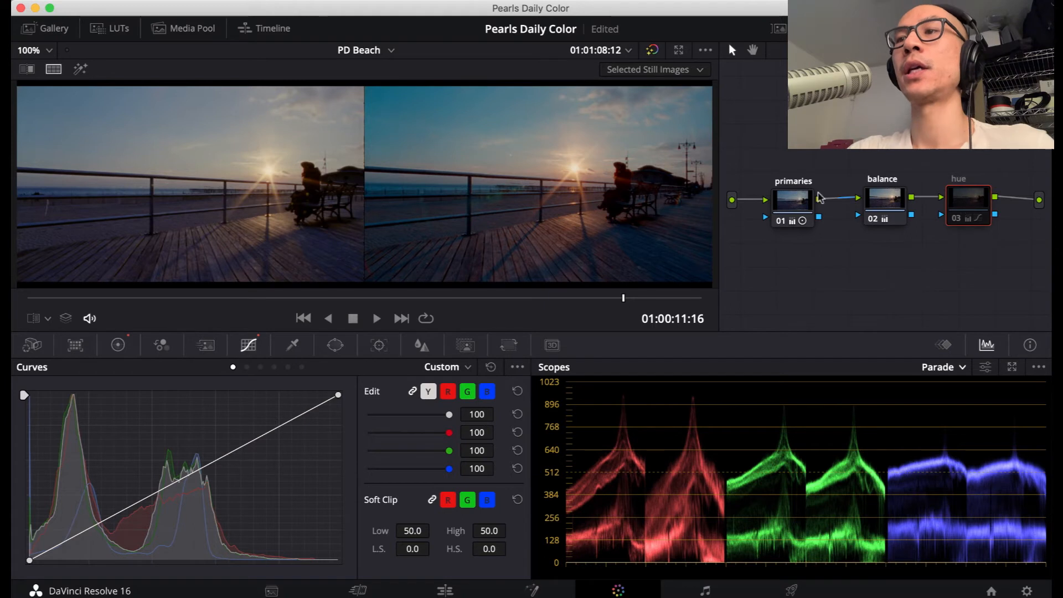
pyautogui.click(247, 367)
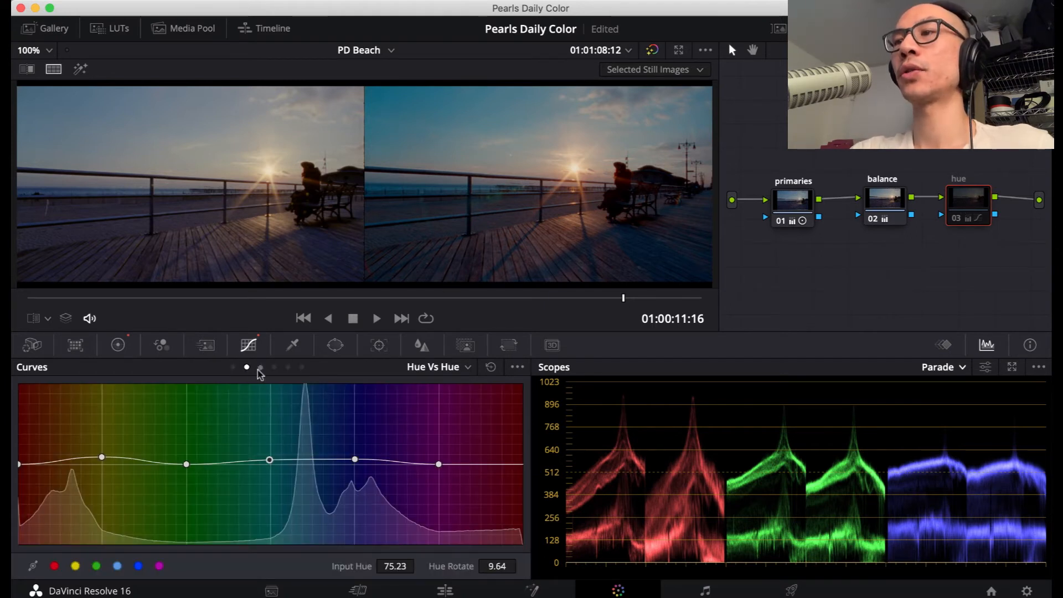
pyautogui.click(260, 367)
pyautogui.click(274, 367)
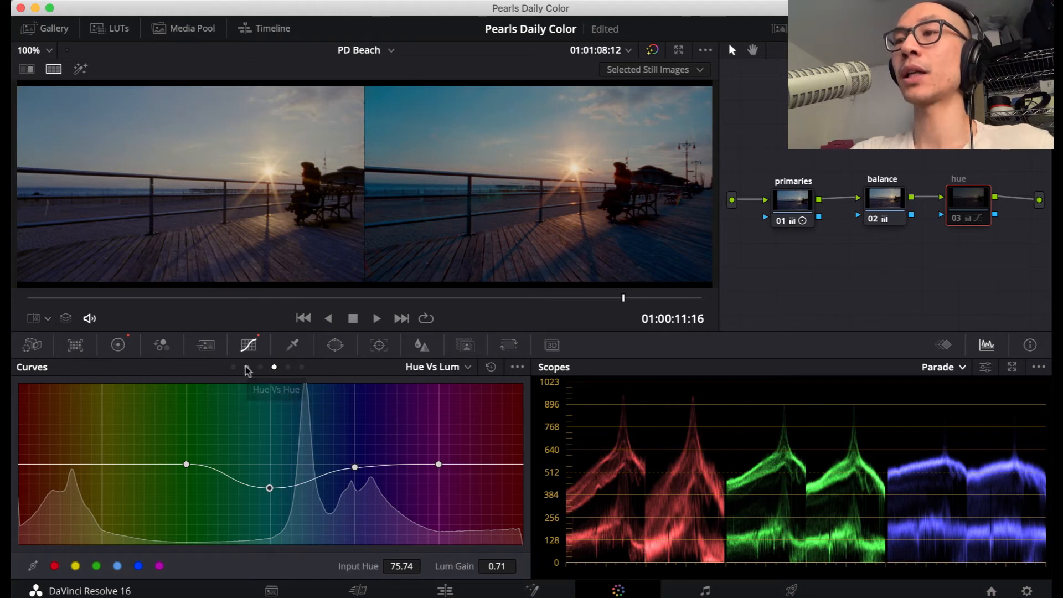
pyautogui.click(247, 367)
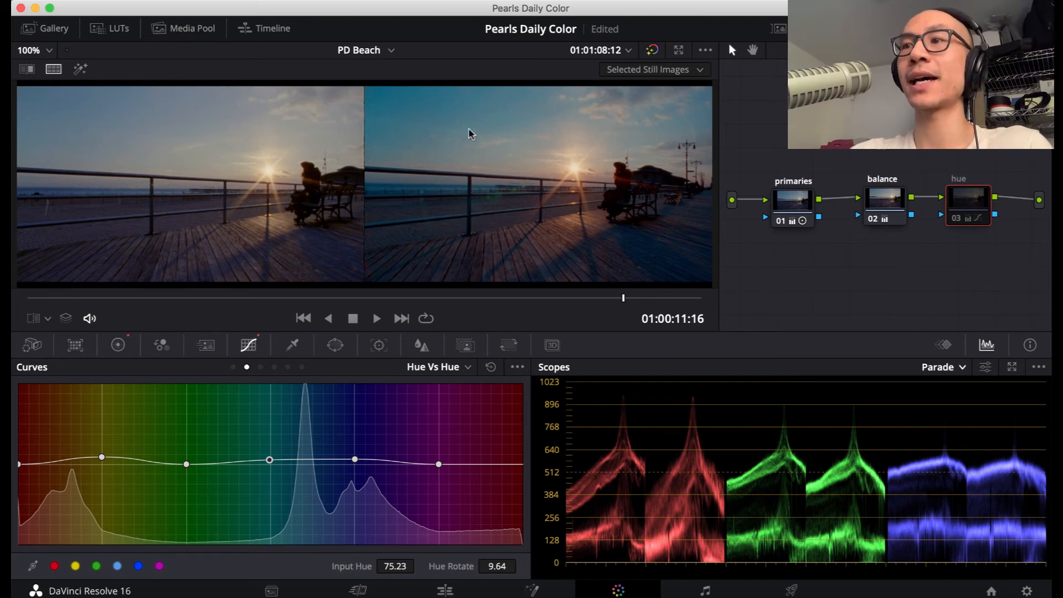
# Step: Compare the current grade with the reference still in the enlarged viewer, and return to the full grading layout
pyautogui.hotkey('alt', 'f')
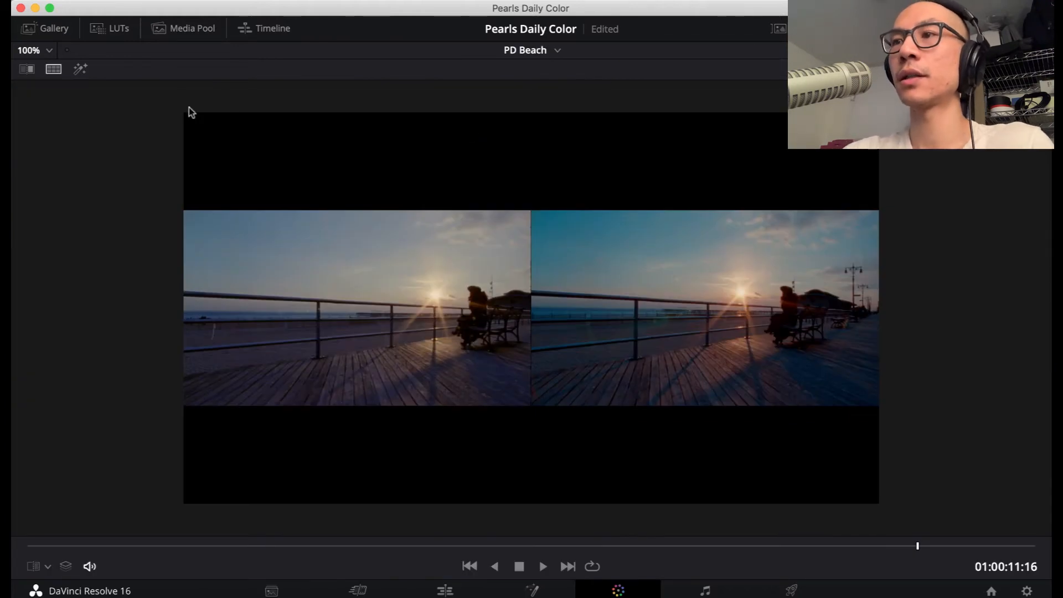
pyautogui.scroll(-3, 265, 233)
pyautogui.scroll(5, 266, 228)
pyautogui.scroll(2, 265, 228)
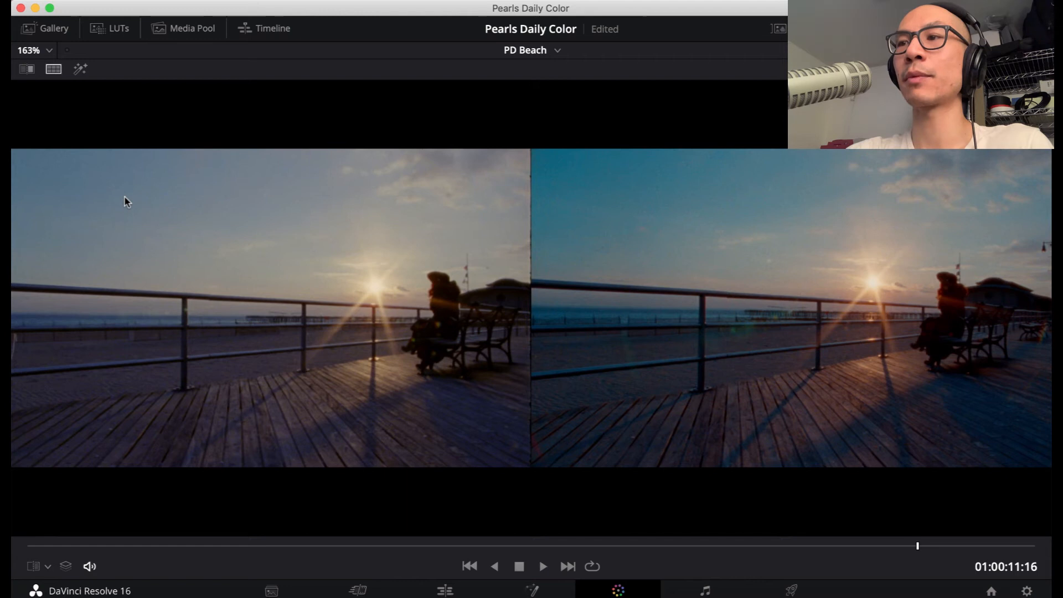
pyautogui.scroll(3, 124, 197)
pyautogui.scroll(-10, 125, 197)
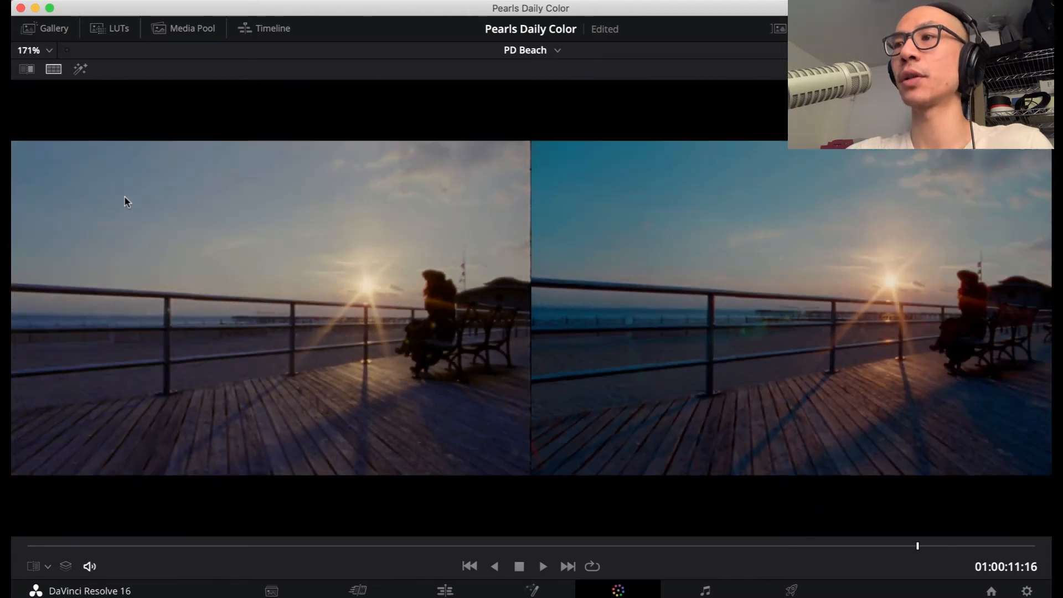
pyautogui.hotkey('alt', 'f')
pyautogui.scroll(2, 127, 202)
pyautogui.scroll(2, 125, 197)
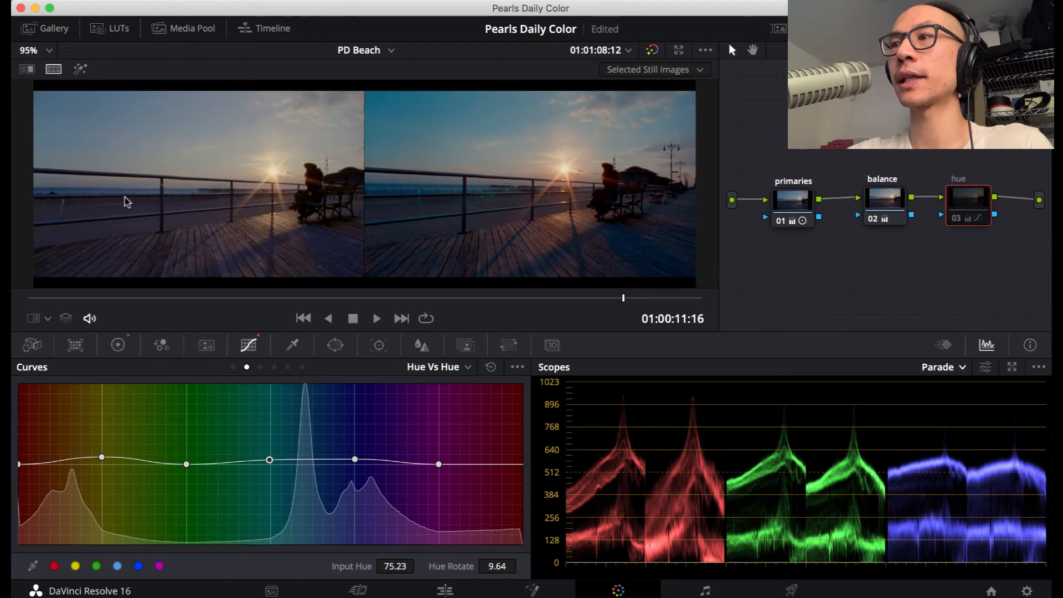
pyautogui.scroll(2, 124, 198)
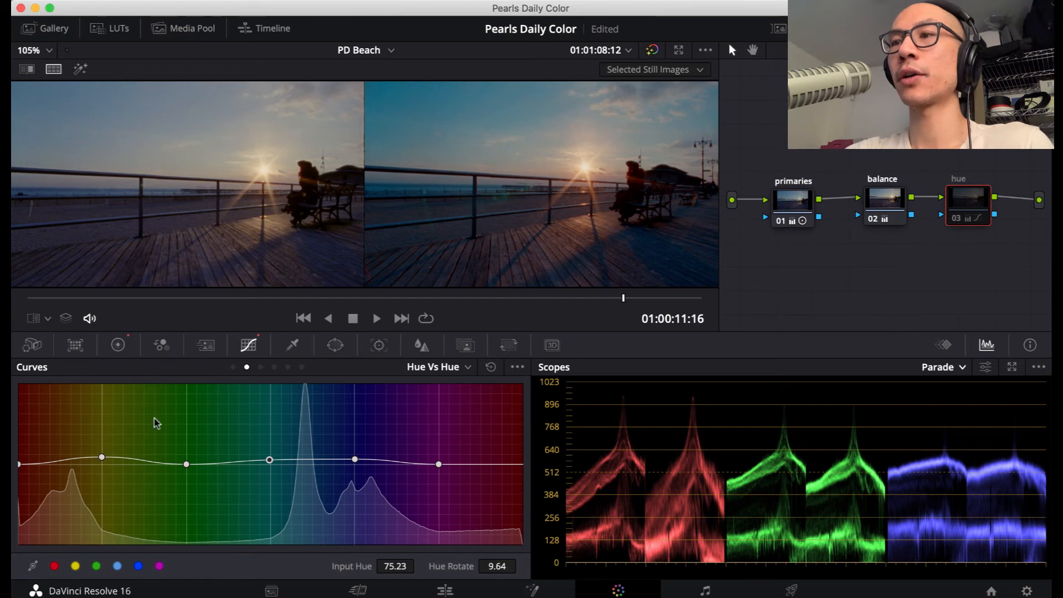
# Step: Review the disabled hue node's Hue Vs Sat and Hue Vs Lum curves and its primary adjustments as bars
pyautogui.click(260, 367)
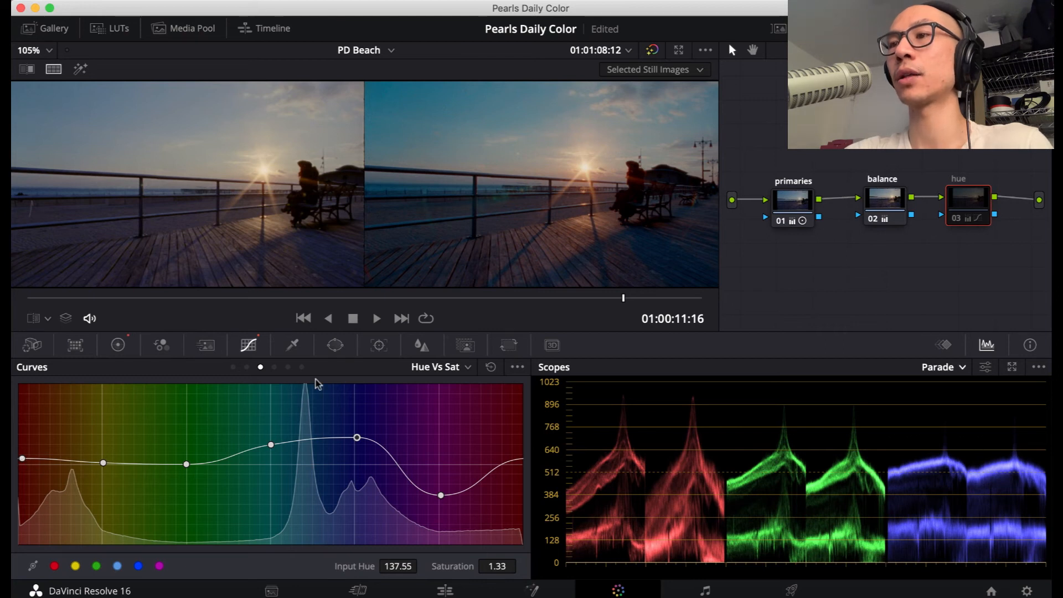
pyautogui.click(274, 367)
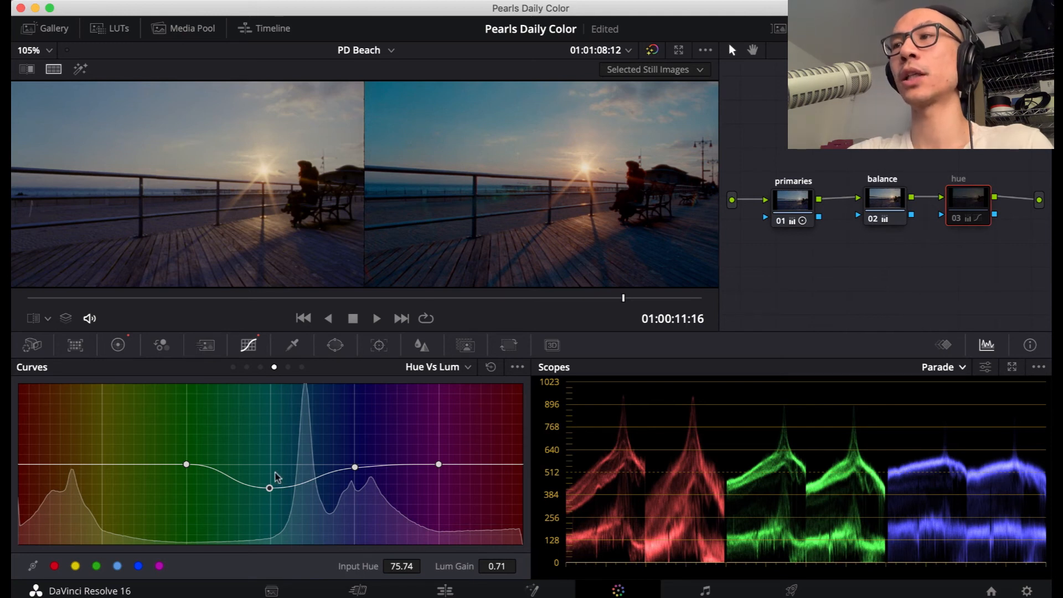
pyautogui.click(118, 345)
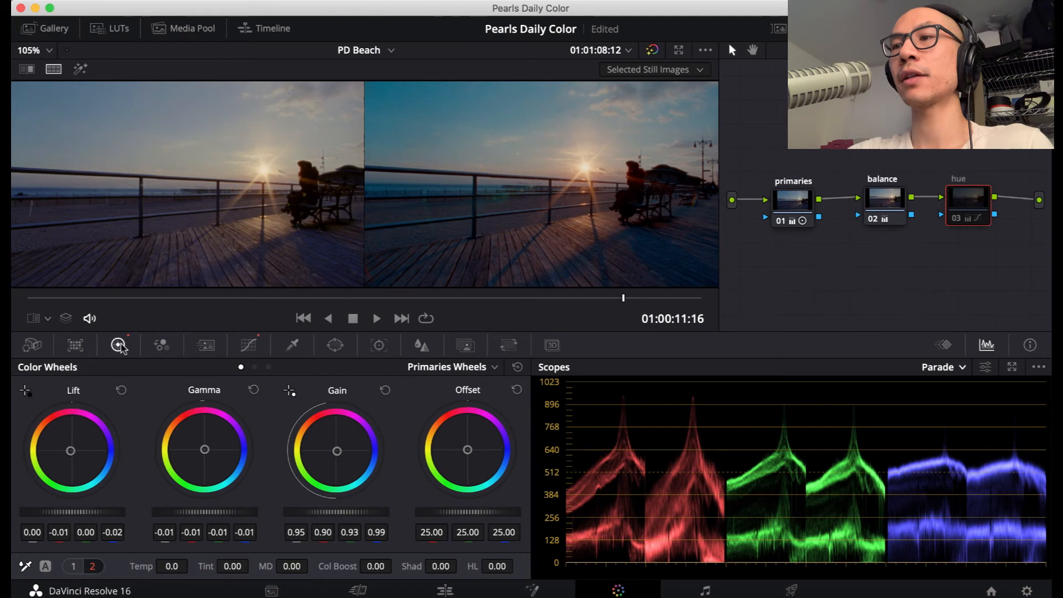
pyautogui.click(254, 367)
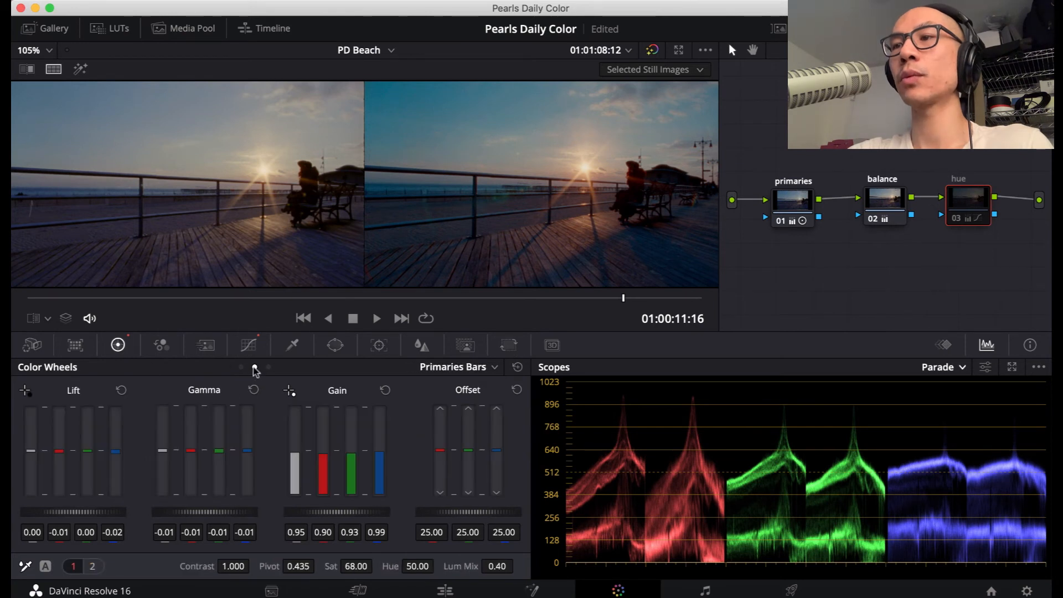
pyautogui.click(269, 366)
pyautogui.click(254, 367)
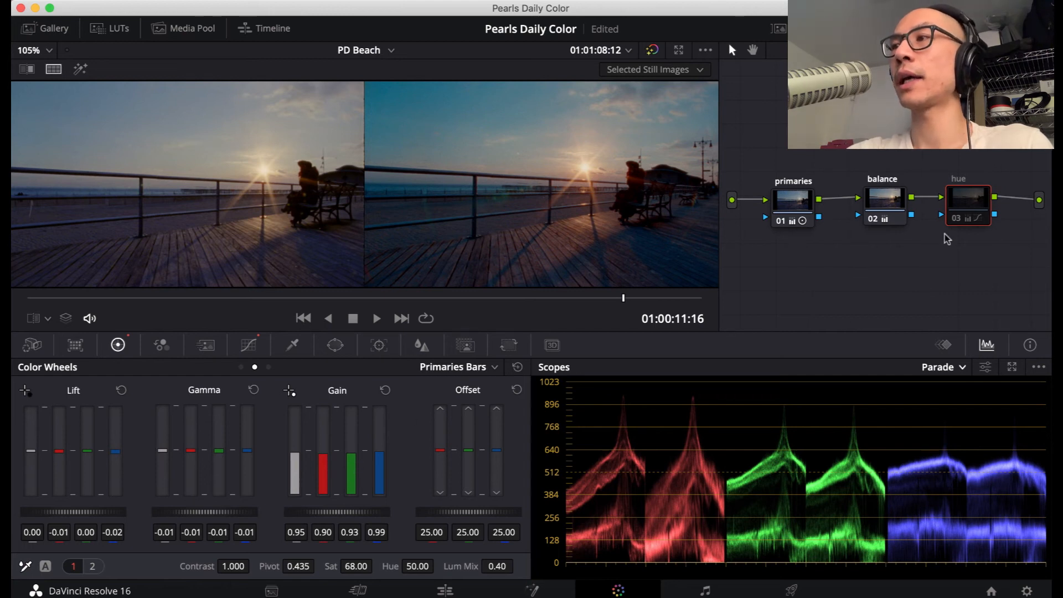
# Step: Enable the hue node, and switch it off and back on to compare its effect with the reference still
pyautogui.click(957, 220)
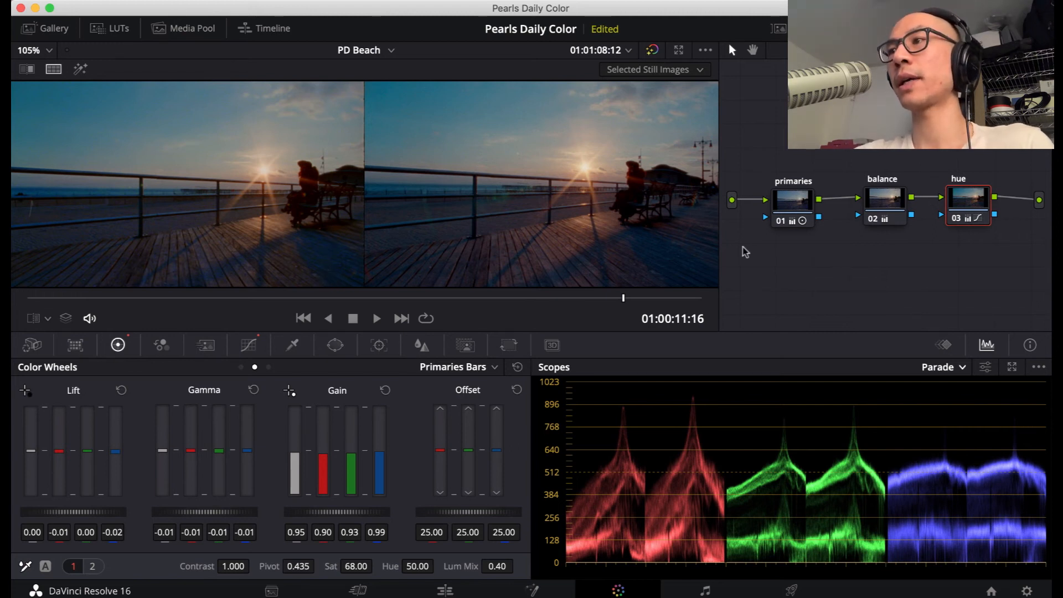
pyautogui.click(798, 209)
pyautogui.click(891, 207)
pyautogui.click(968, 203)
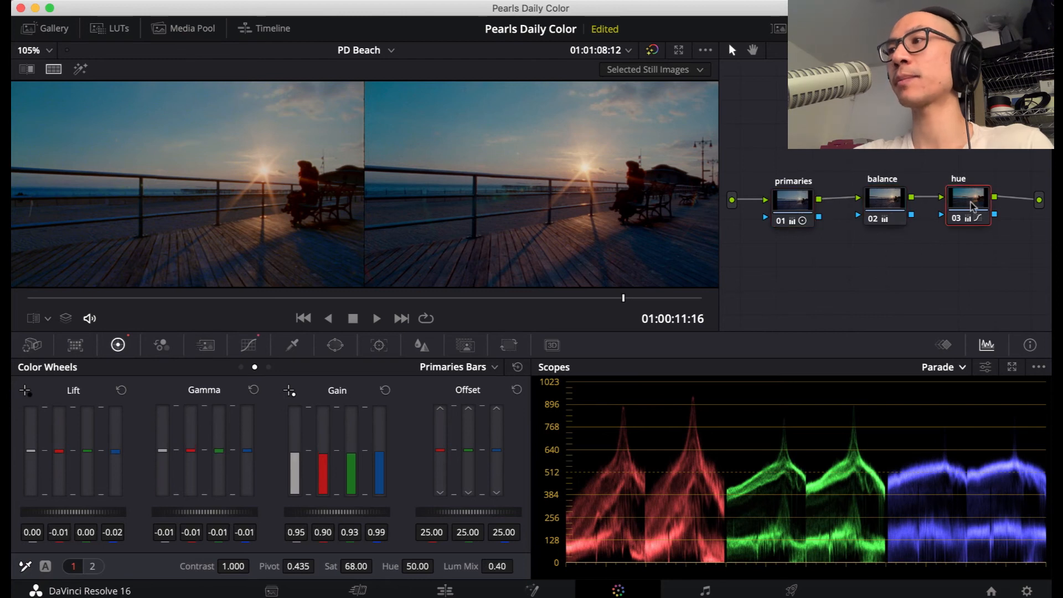
pyautogui.moveTo(983, 257); pyautogui.dragTo(799, 209)
pyautogui.click(820, 275)
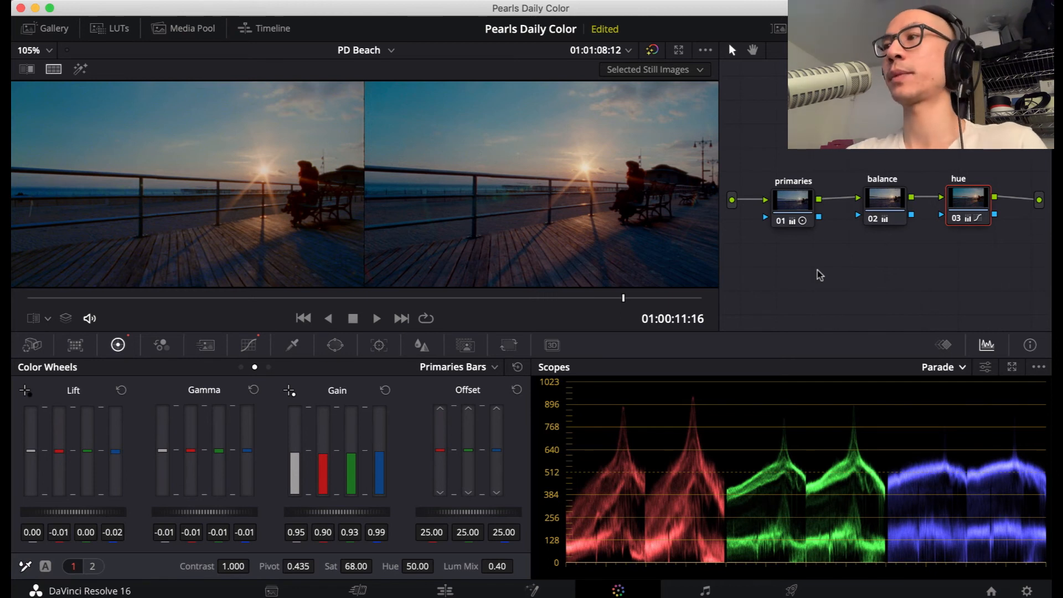
pyautogui.click(955, 221)
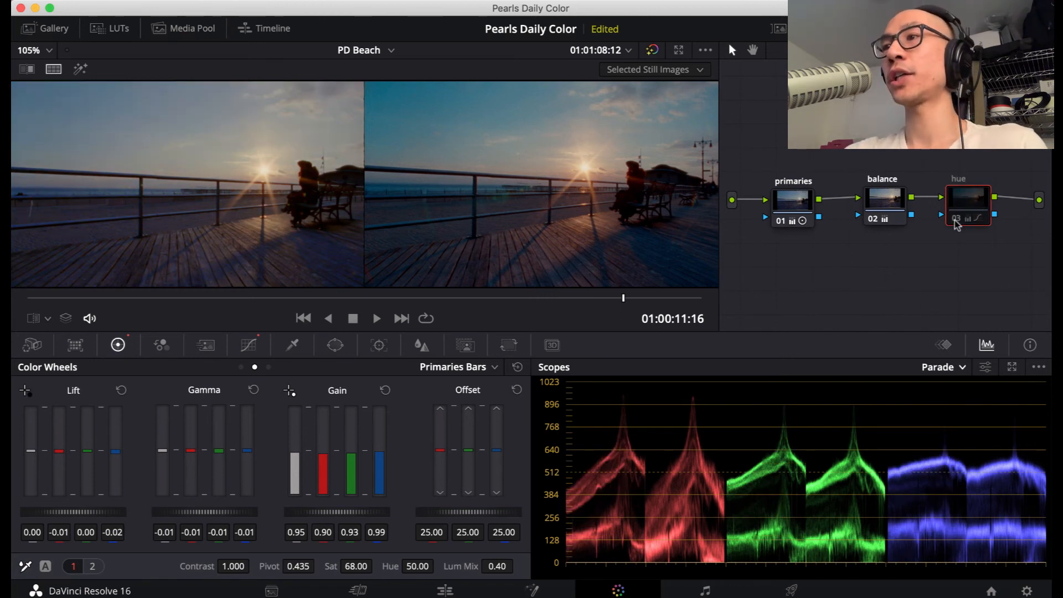
pyautogui.click(955, 220)
# Step: Examine the enabled hue node's Hue Vs Hue, Hue Vs Sat and Hue Vs Lum curve points
pyautogui.click(250, 345)
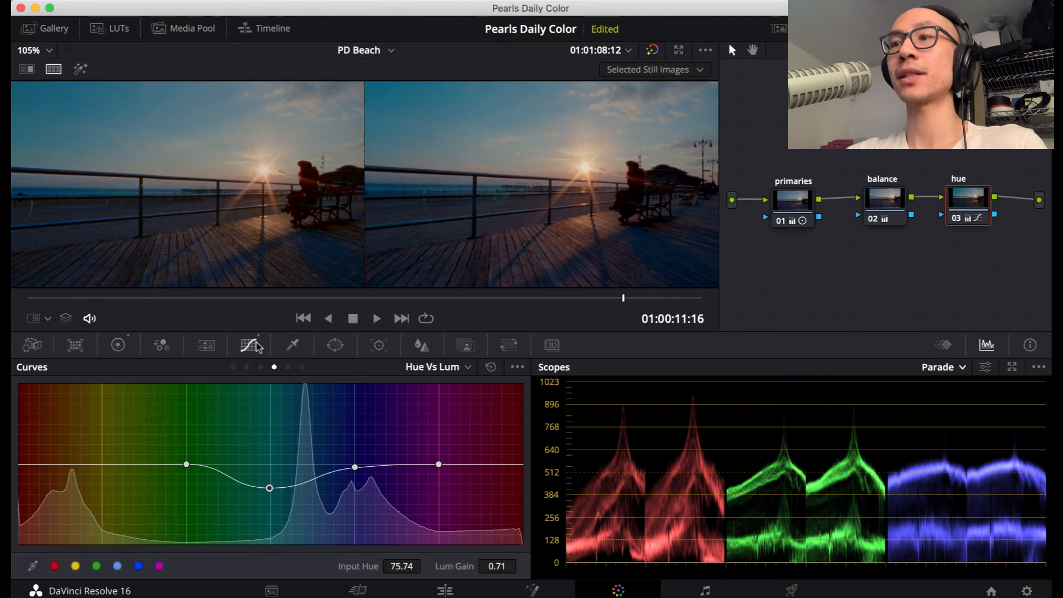
pyautogui.click(260, 367)
pyautogui.click(246, 367)
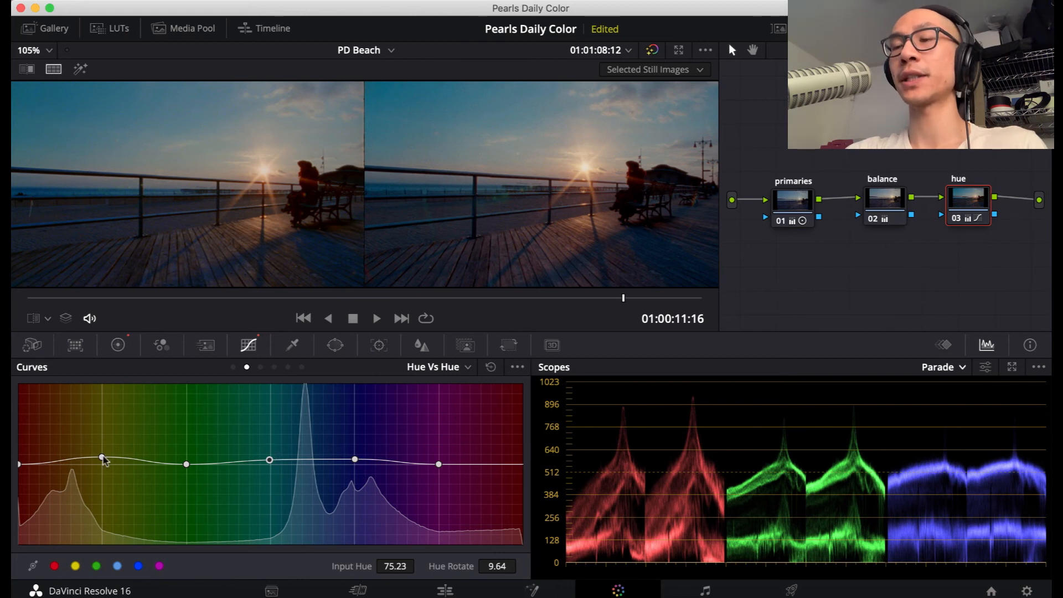
pyautogui.click(261, 368)
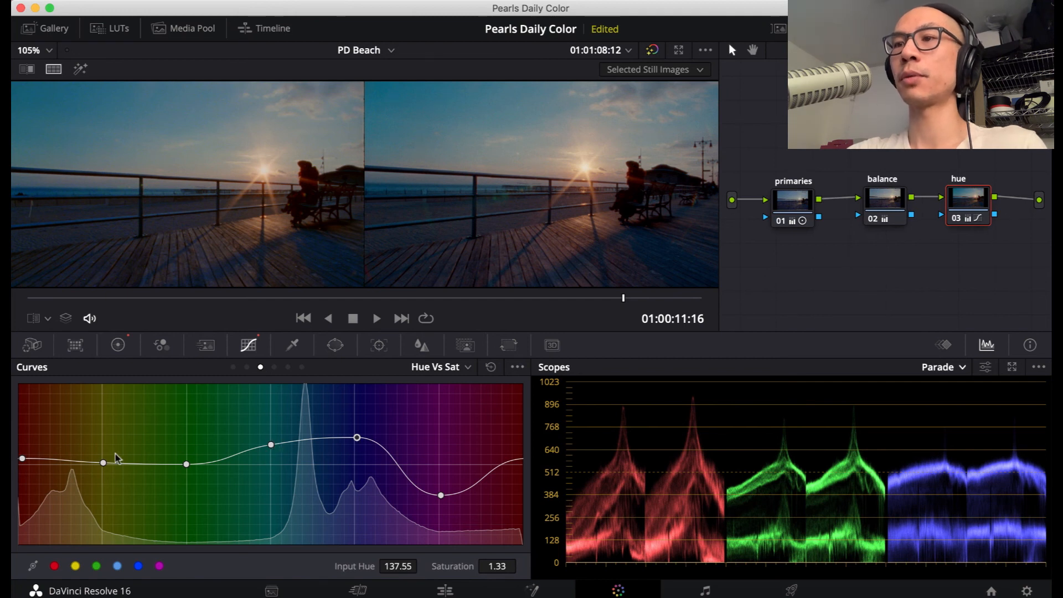
pyautogui.click(274, 367)
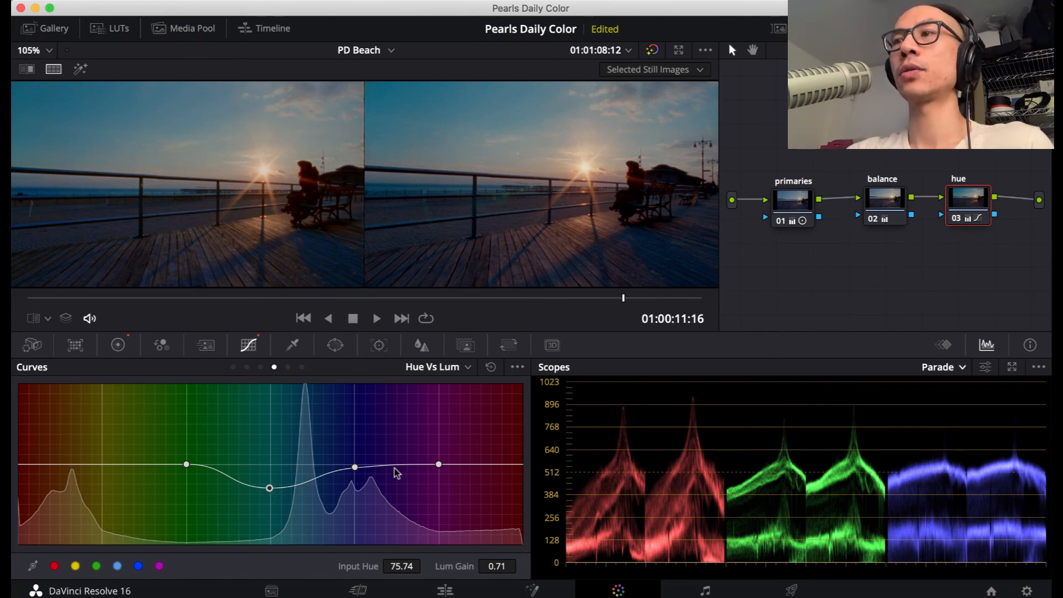
# Step: Select the primaries node and enlarge the viewer to compare the finished grade with the reference still
pyautogui.moveTo(796, 216); pyautogui.dragTo(802, 213)
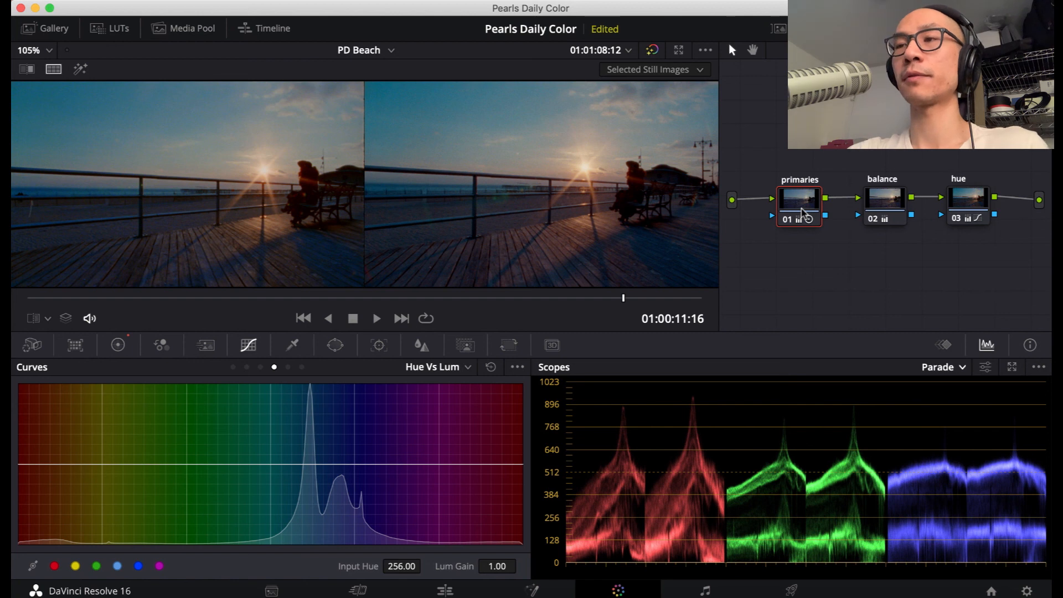
pyautogui.hotkey('alt', 'f')
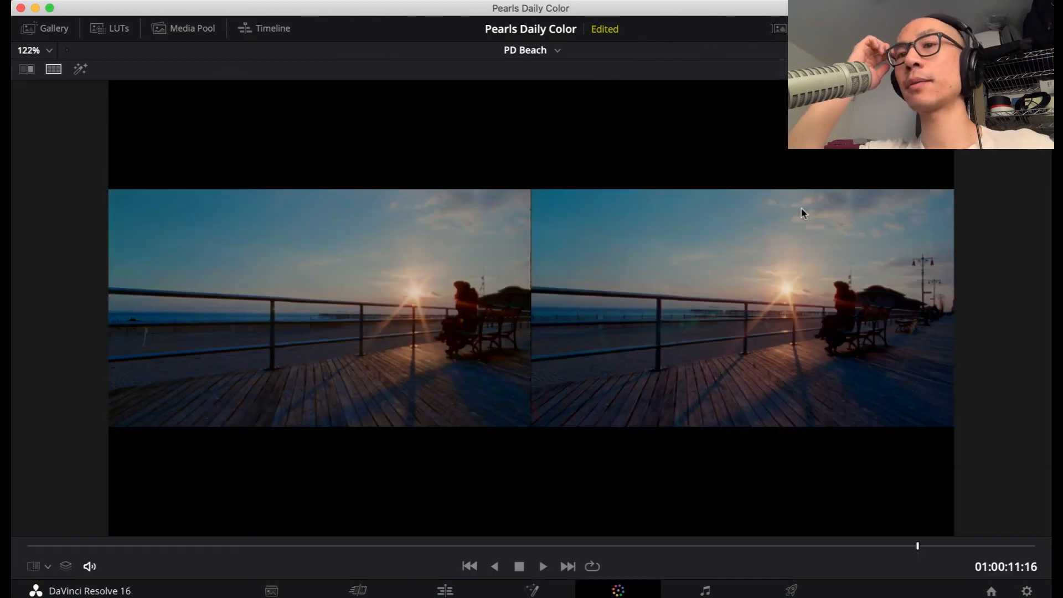